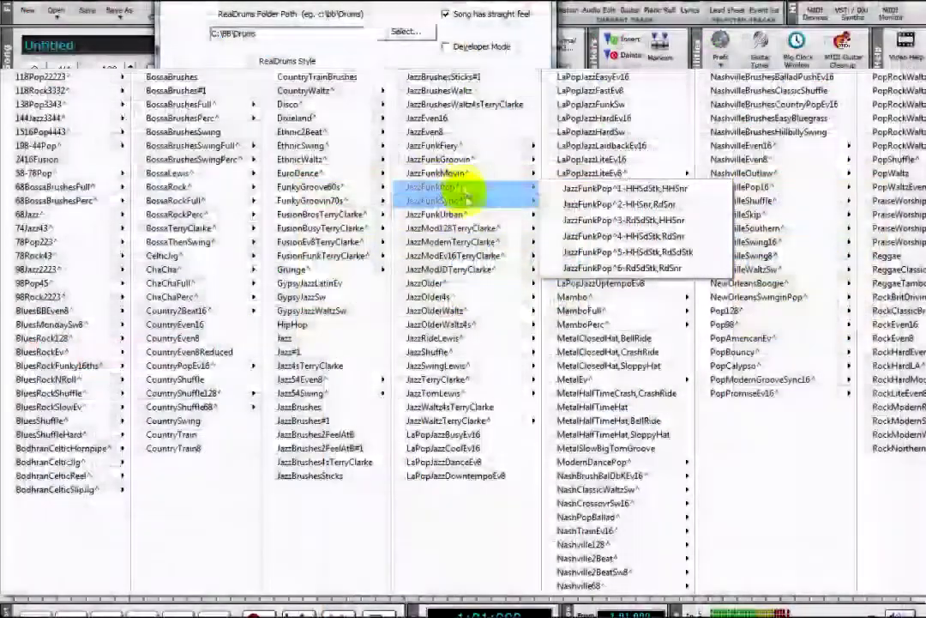
Set the RealDrums style to CountrySwing and turn off both the two-bar lead-in and the ending for the last 2 bars.
{"action": "mouse_move", "coordinate": [540, 353]}
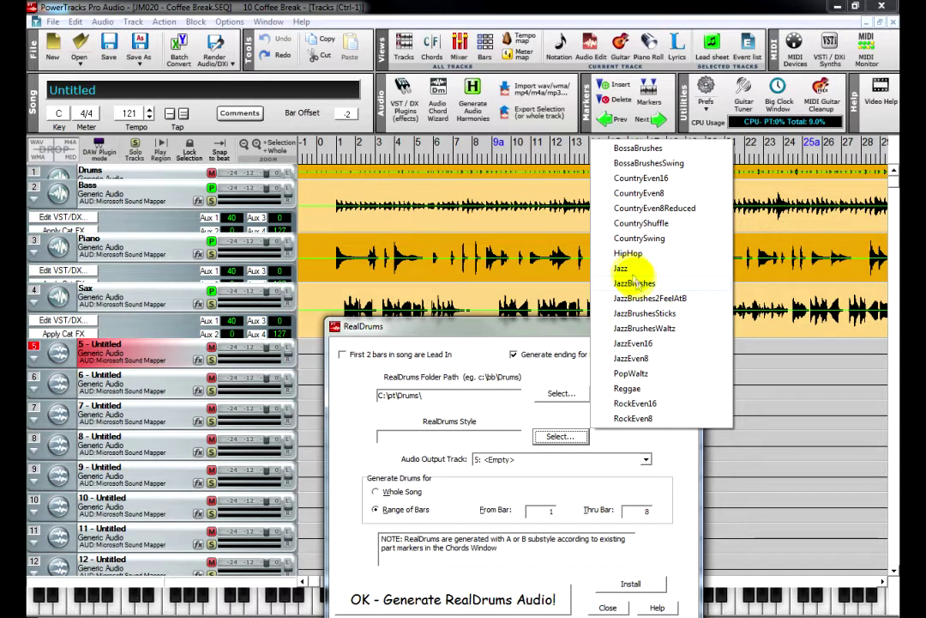
{"action": "left_click", "coordinate": [621, 240]}
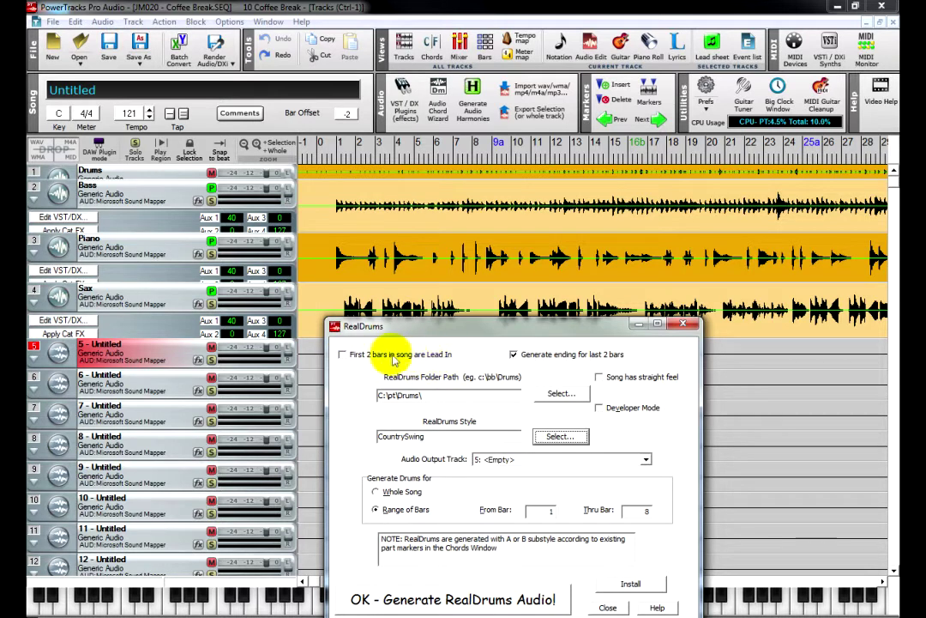
{"action": "left_click", "coordinate": [341, 357]}
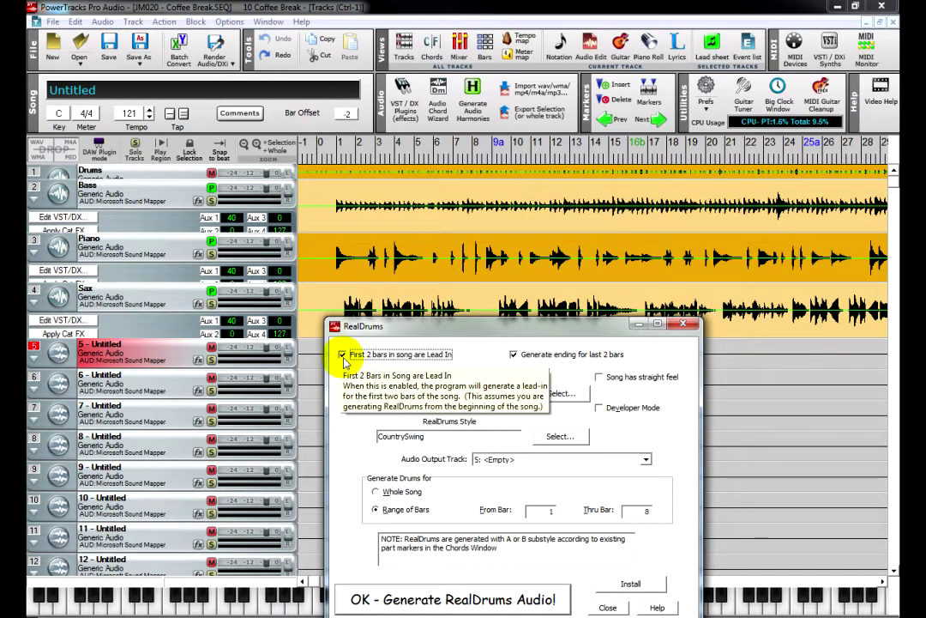
{"action": "left_click", "coordinate": [343, 359]}
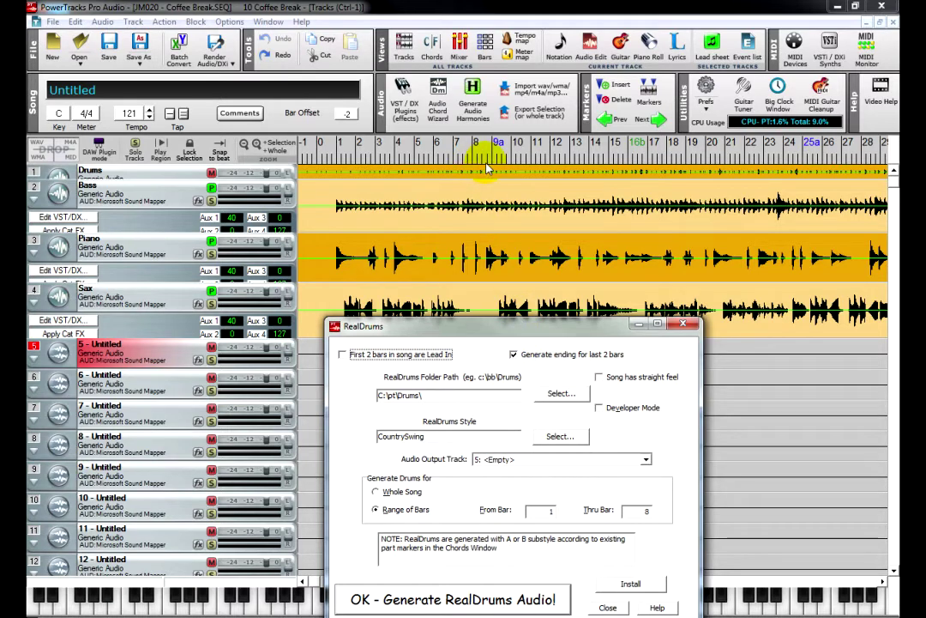
{"action": "left_click", "coordinate": [514, 355]}
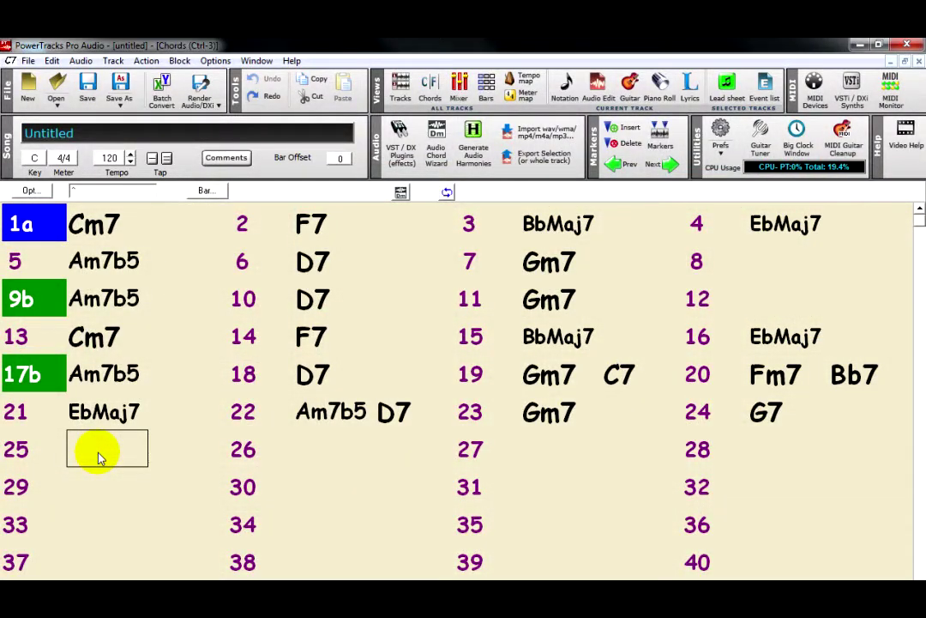
Enter the pushed chords ^BbMaj7 at bar 25 and ^^Cm7 at bar 26 in the chord chart.
{"action": "key", "text": "Return"}
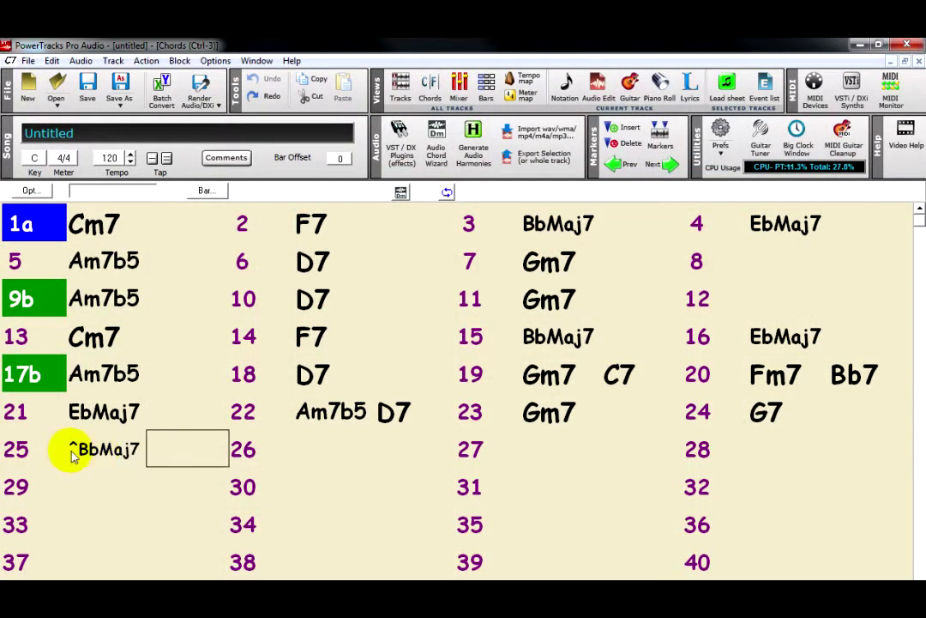
{"action": "left_click", "coordinate": [300, 459]}
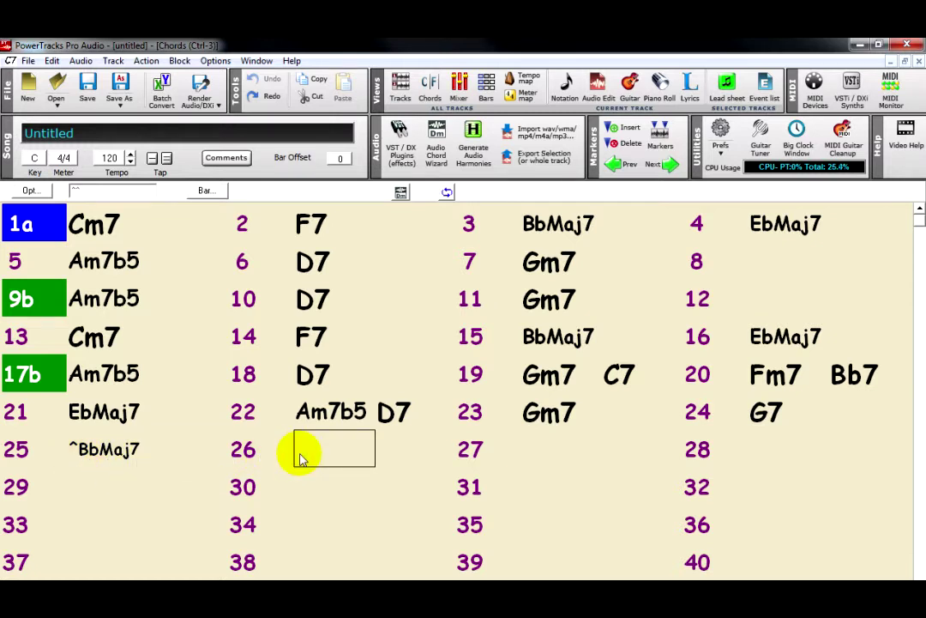
{"action": "type", "text": "^^cm7"}
{"action": "key", "text": "Return"}
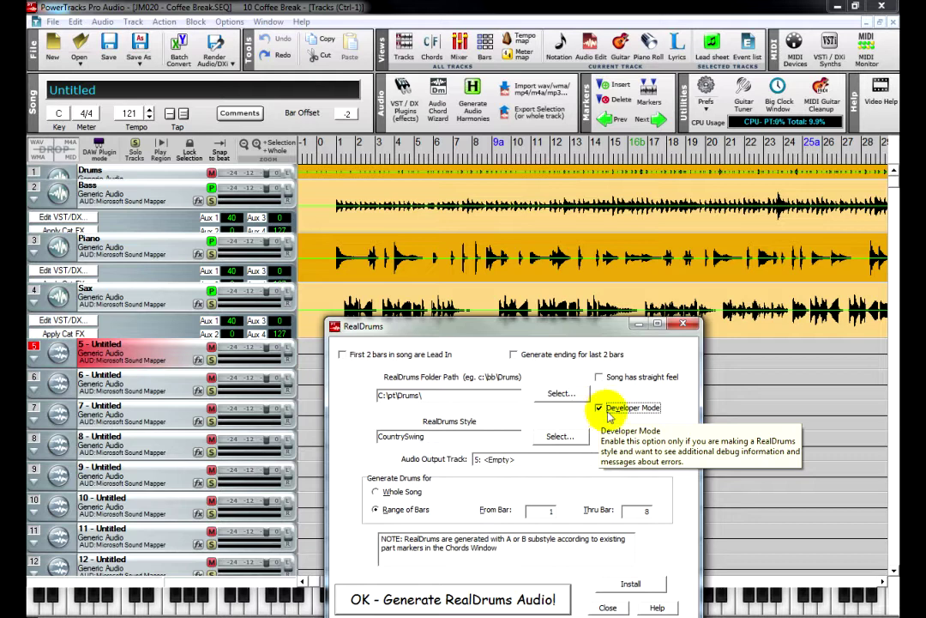
Turn off Developer Mode, generate CountrySwing RealDrums for bars 1 to 8 on track 5, and play the result.
{"action": "left_click", "coordinate": [600, 409]}
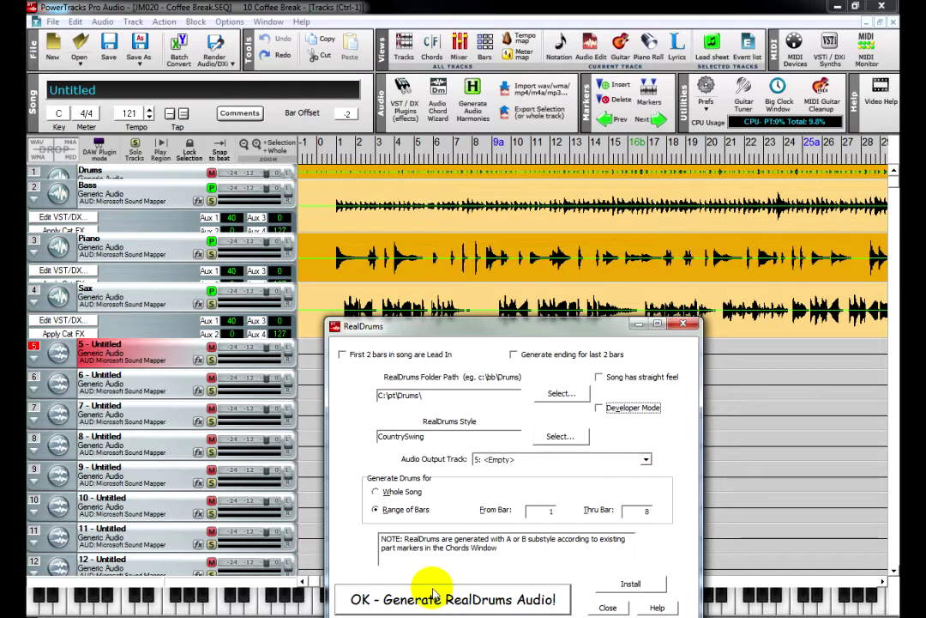
{"action": "left_click", "coordinate": [481, 608]}
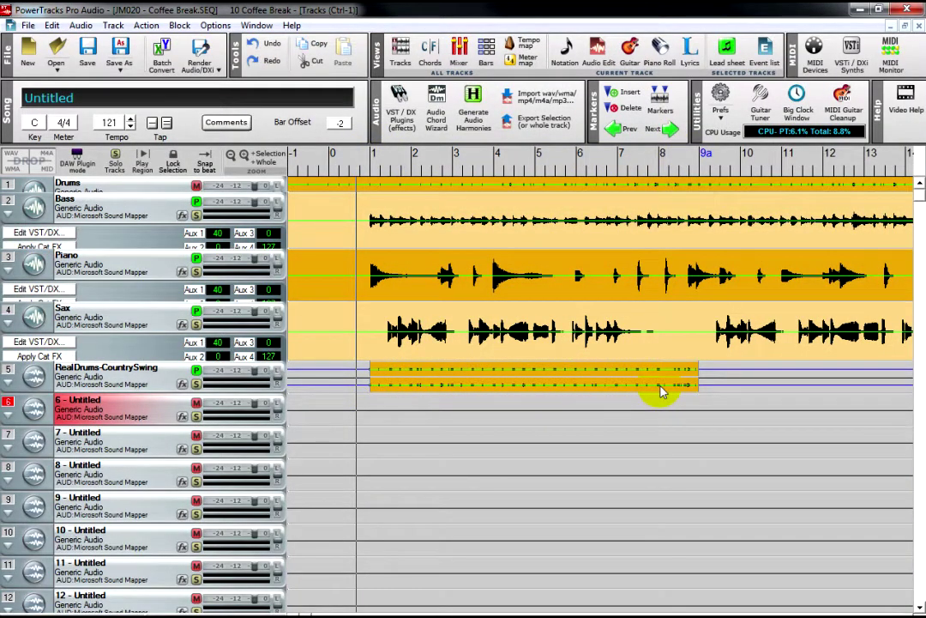
{"action": "key", "text": "space"}
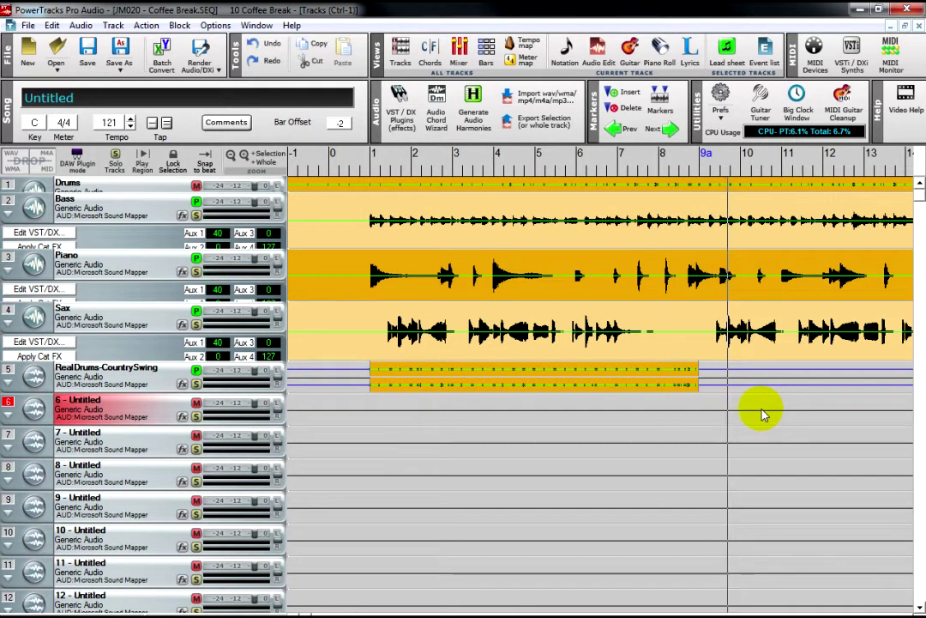
Regenerate the CountrySwing RealDrums audio for bar 8 only on track 5.
{"action": "left_click", "coordinate": [665, 386]}
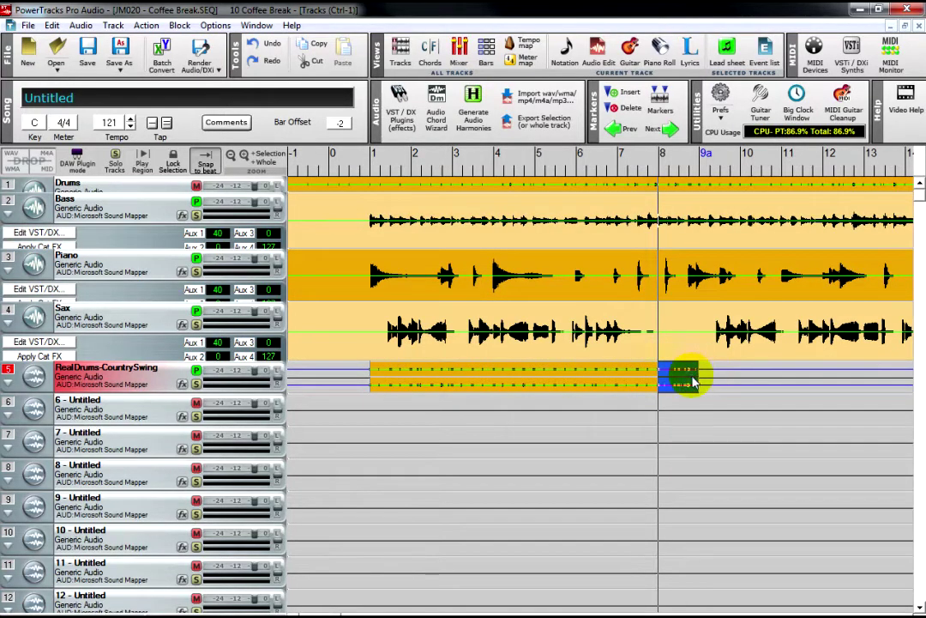
{"action": "left_click", "coordinate": [53, 25]}
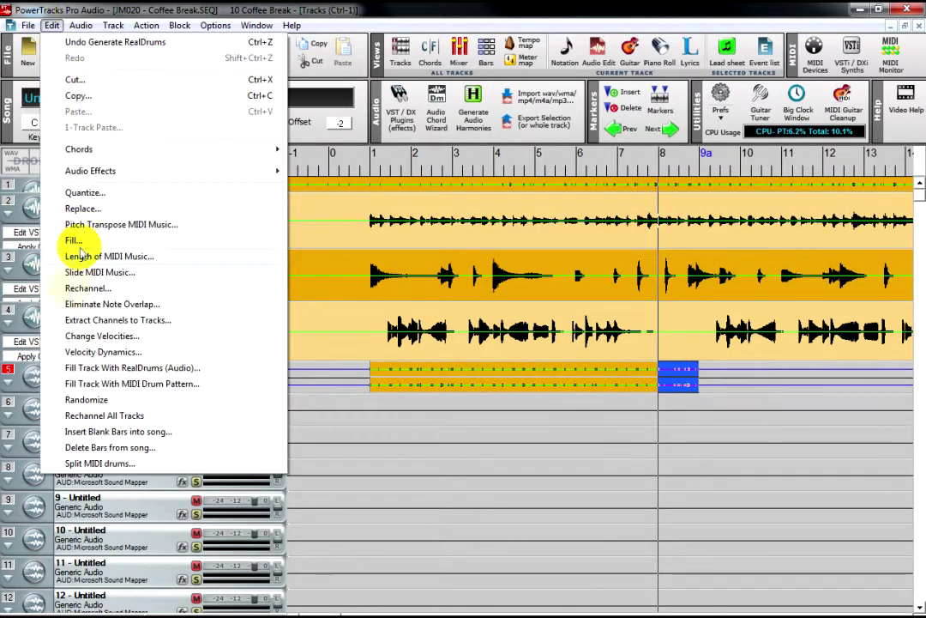
{"action": "left_click", "coordinate": [67, 371]}
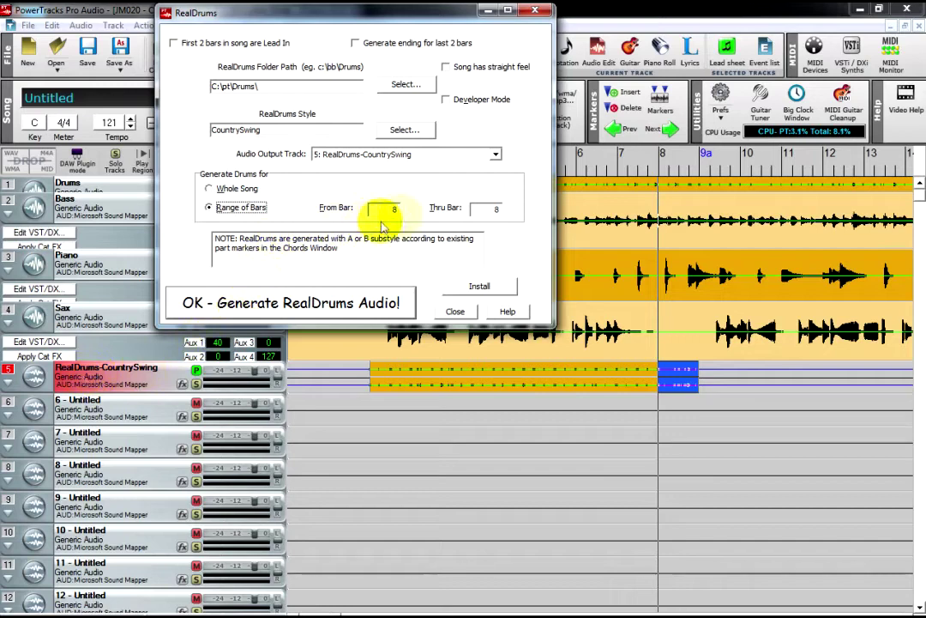
{"action": "left_click", "coordinate": [485, 211]}
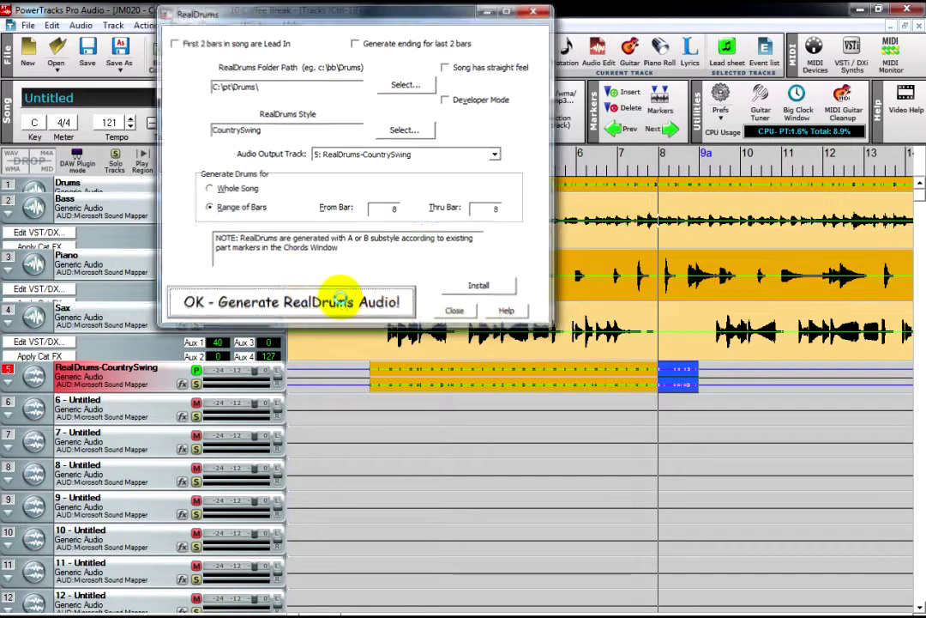
{"action": "left_click", "coordinate": [326, 302]}
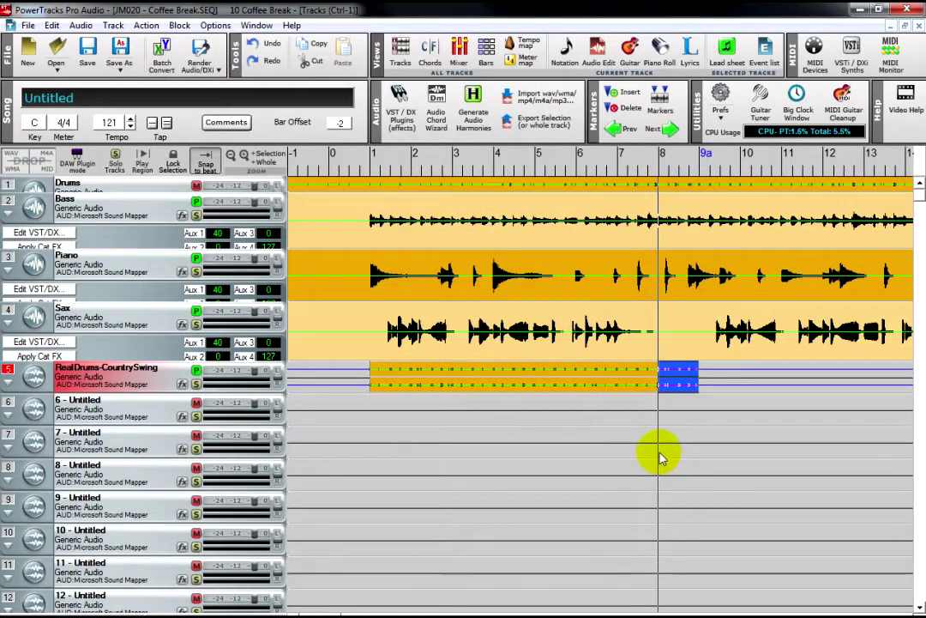
Play the regenerated drums from bar 8, and play the song again from bar 4.
{"action": "key", "text": "space"}
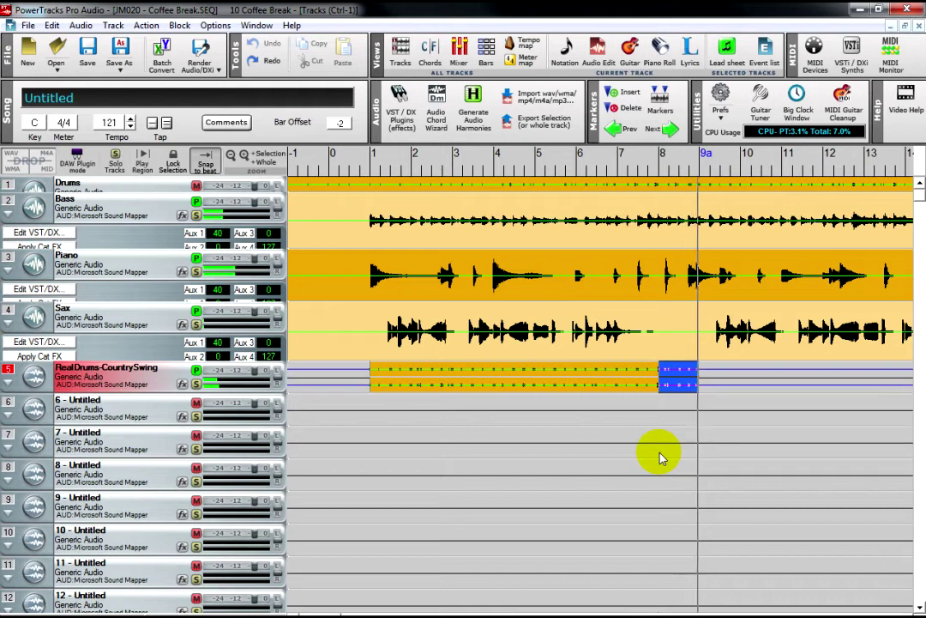
{"action": "left_click", "coordinate": [498, 422]}
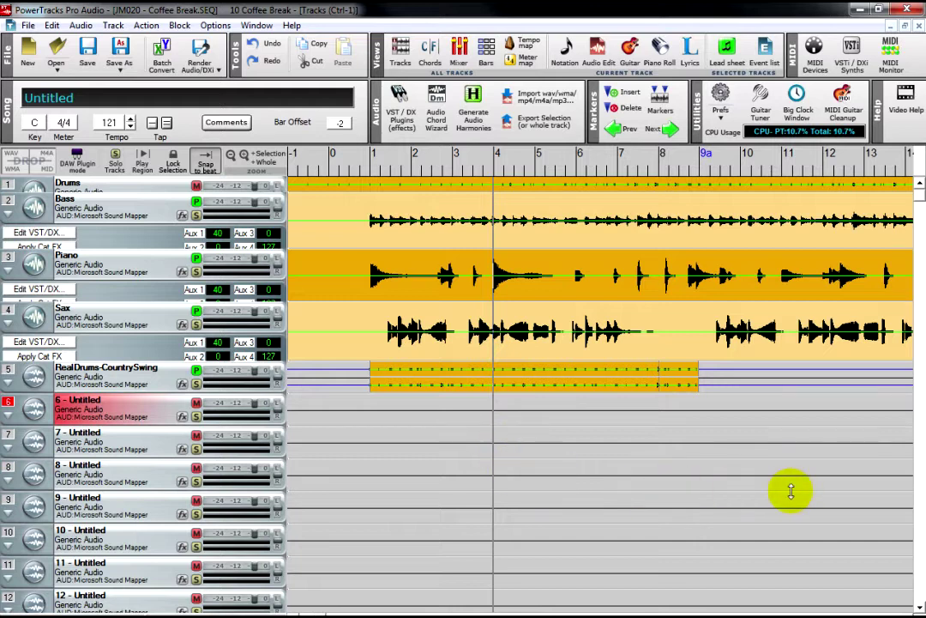
{"action": "key", "text": "space"}
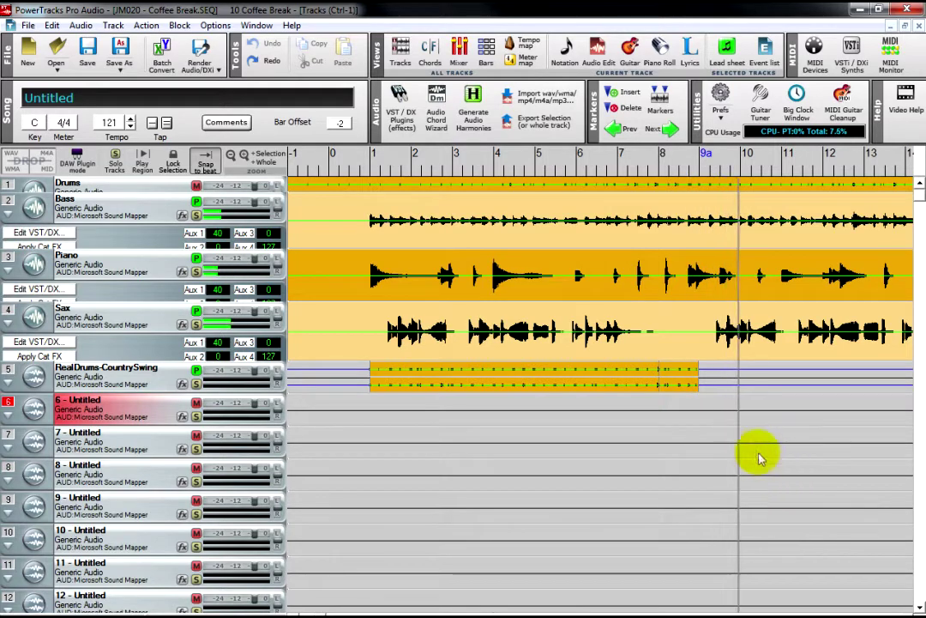
Start filling the RealDrums-CountrySwing track with RealDrums again and choose the Jazz style.
{"action": "left_click", "coordinate": [734, 464]}
{"action": "scroll", "coordinate": [721, 452], "scroll_direction": "down", "scroll_amount": 8}
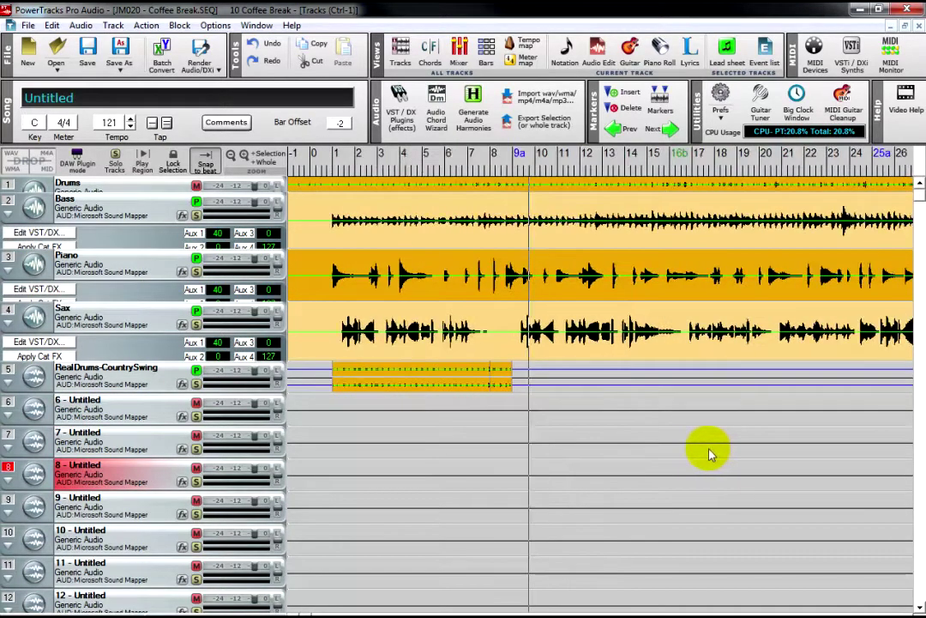
{"action": "scroll", "coordinate": [681, 450], "scroll_direction": "down", "scroll_amount": 2}
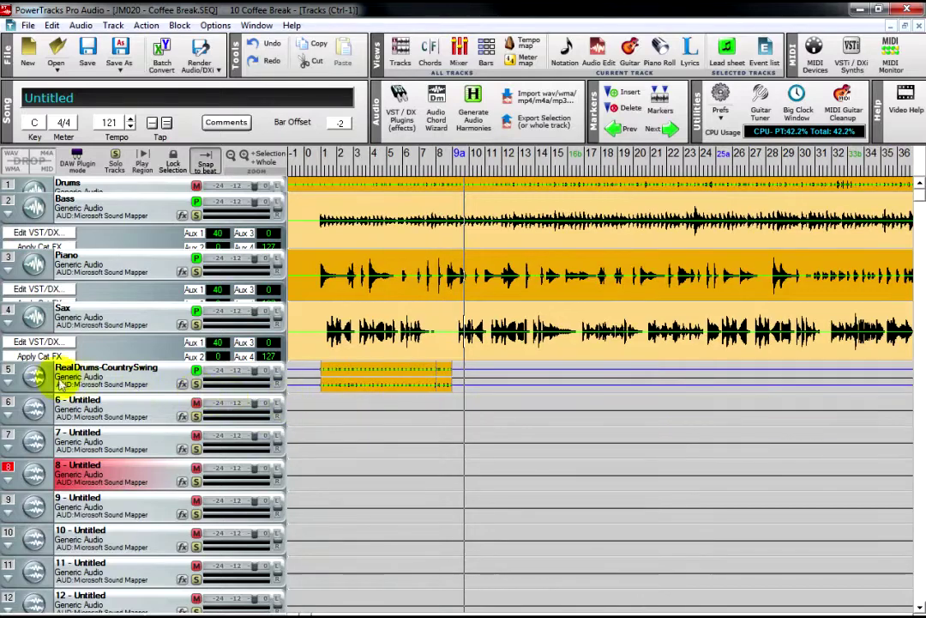
{"action": "left_click", "coordinate": [18, 373]}
{"action": "left_click", "coordinate": [52, 24]}
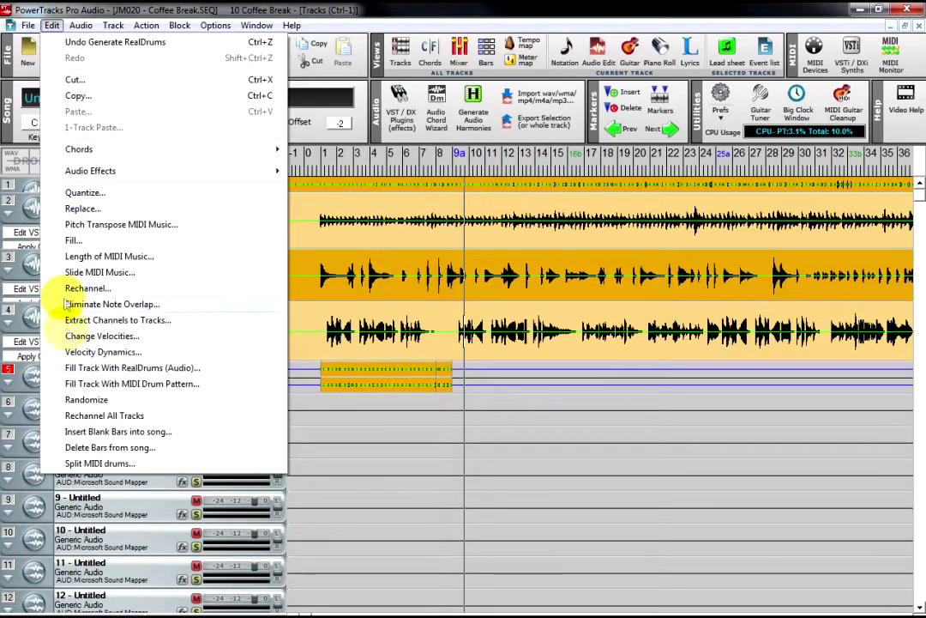
{"action": "left_click", "coordinate": [103, 366]}
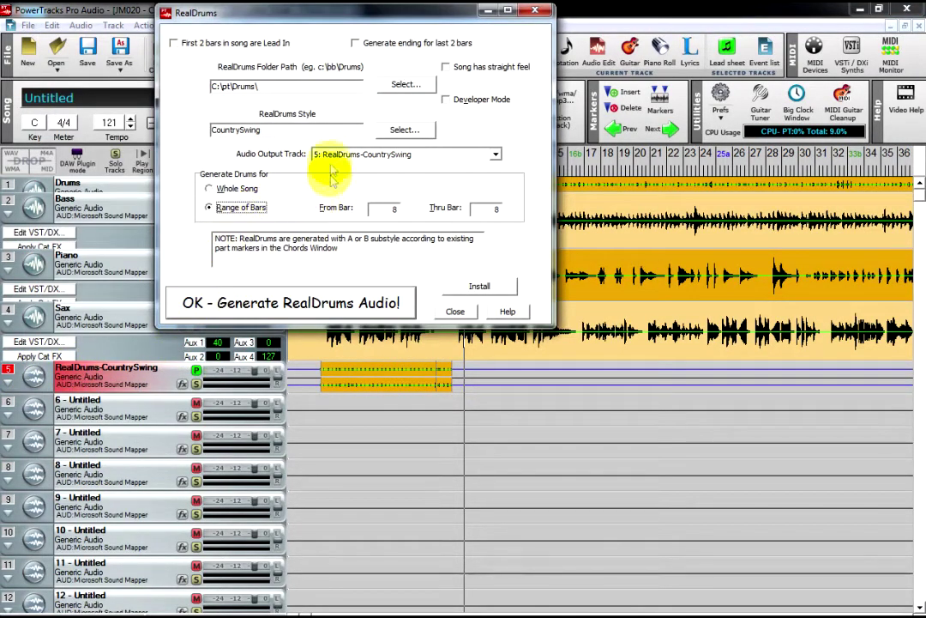
{"action": "left_click", "coordinate": [377, 133]}
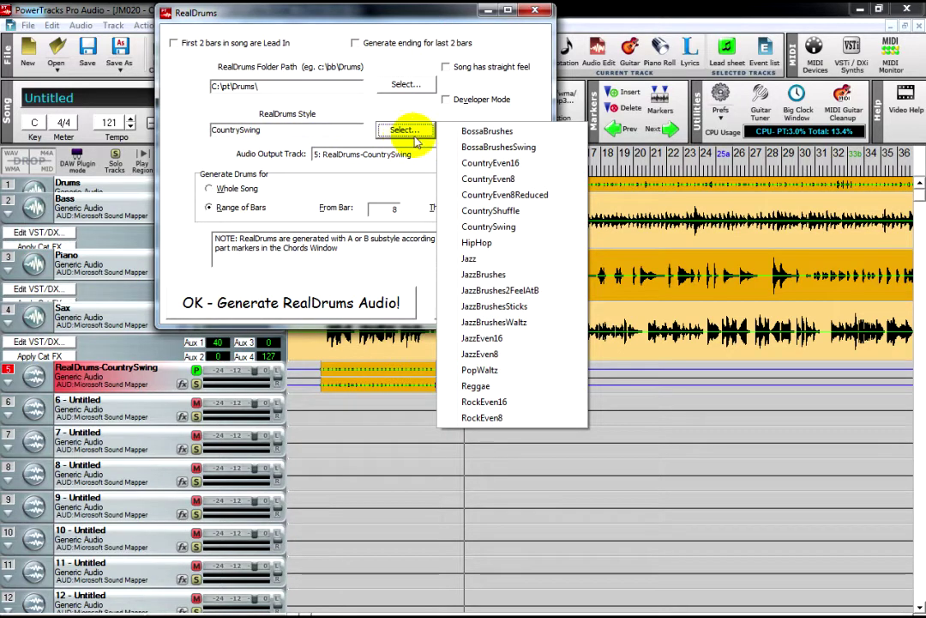
{"action": "left_click", "coordinate": [494, 260]}
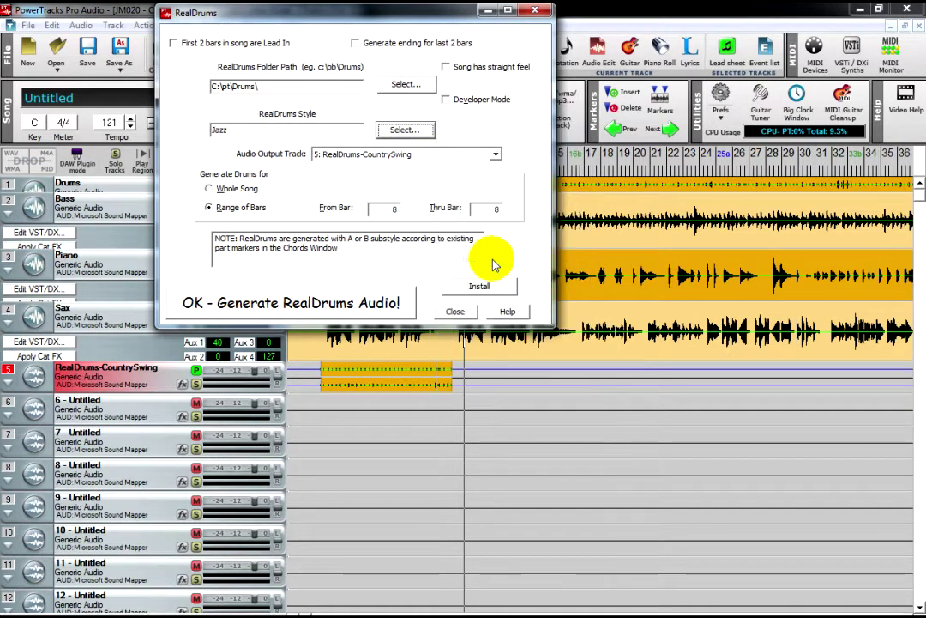
Generate Jazz RealDrums for bars 9 to 132 with an ending for the last 2 bars, and play the song from bar 0.
{"action": "left_click", "coordinate": [395, 209]}
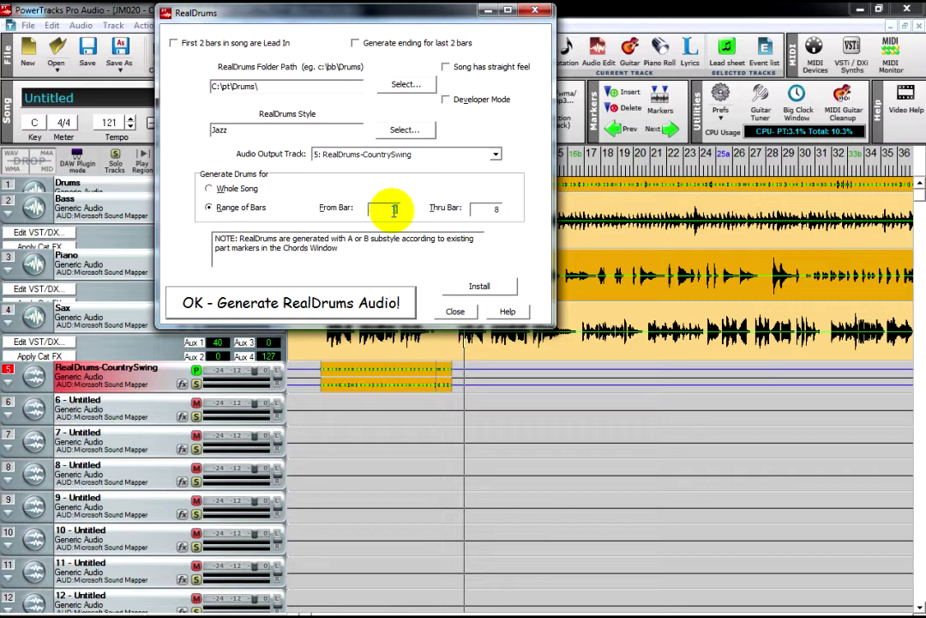
{"action": "type", "text": "9"}
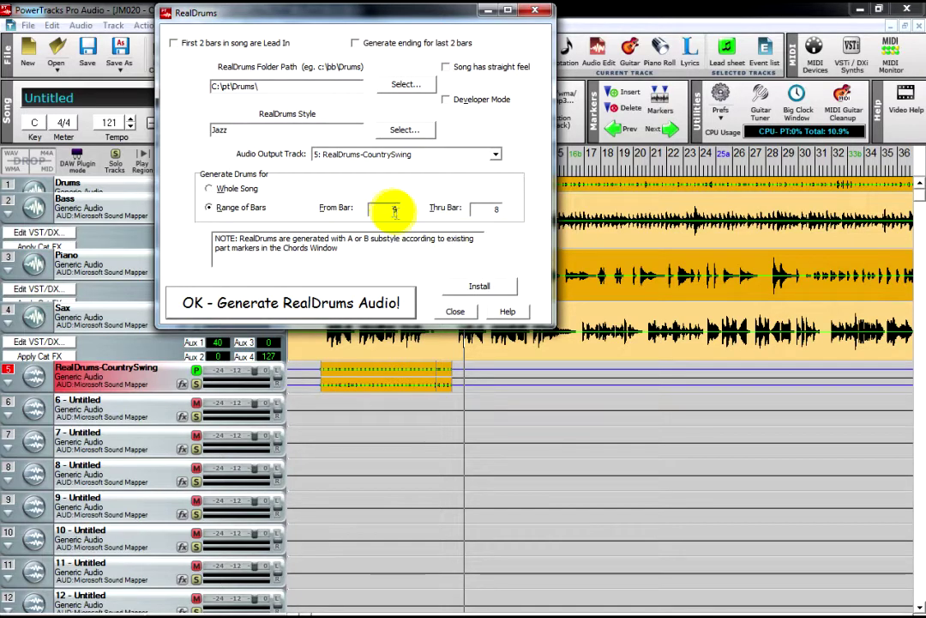
{"action": "left_click", "coordinate": [496, 210]}
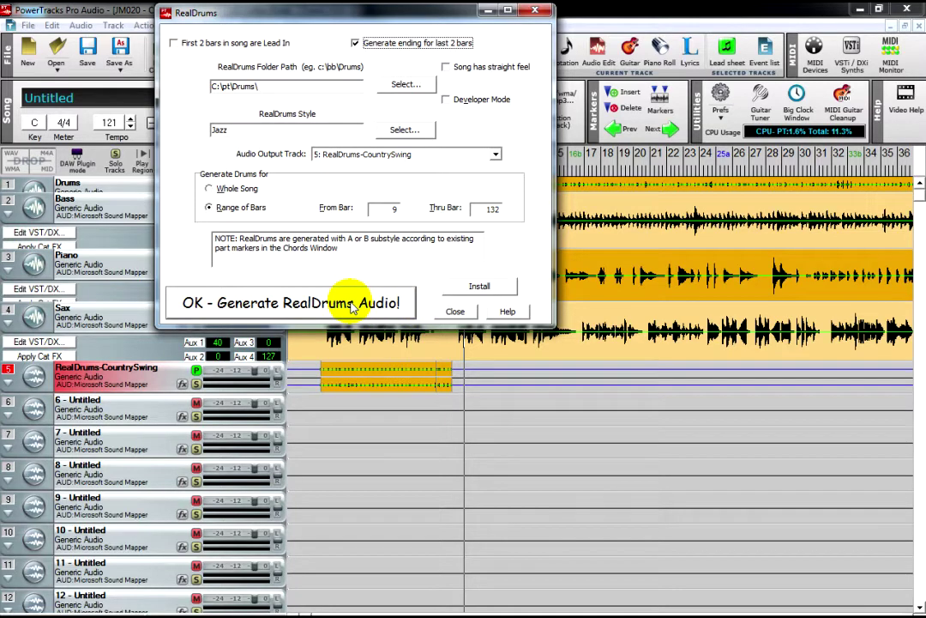
{"action": "left_click", "coordinate": [352, 306]}
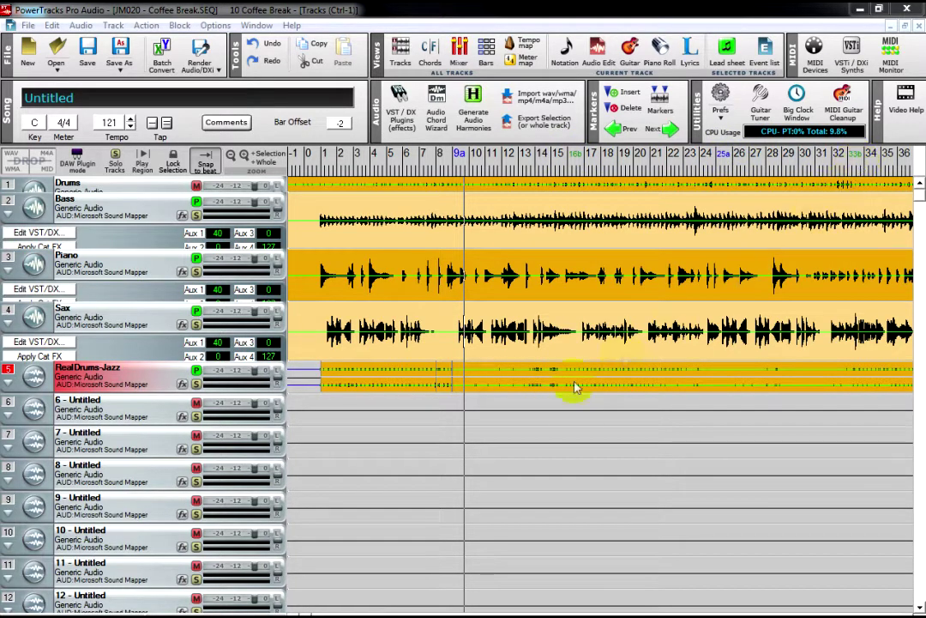
{"action": "left_click", "coordinate": [311, 419]}
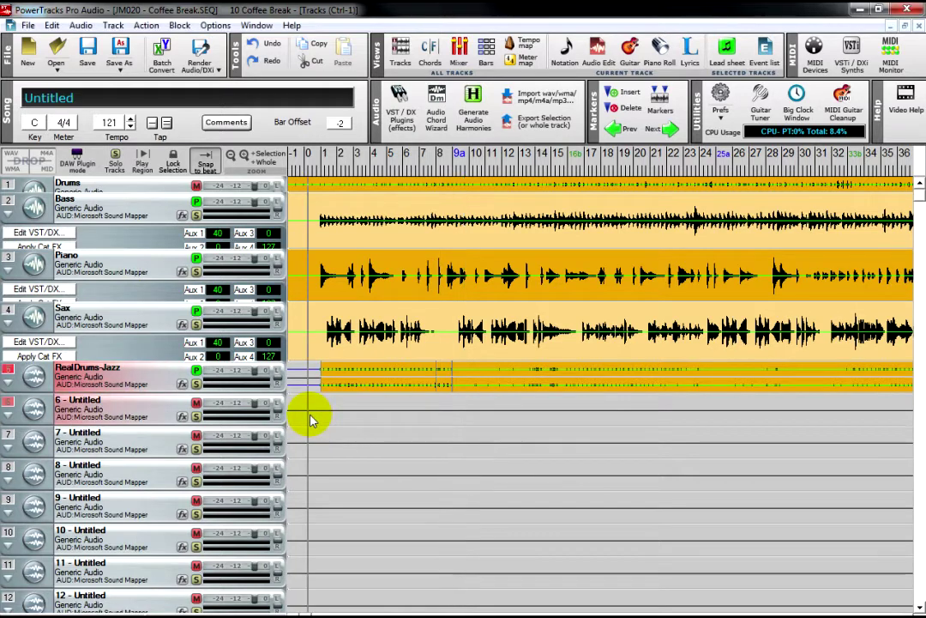
{"action": "key", "text": "space"}
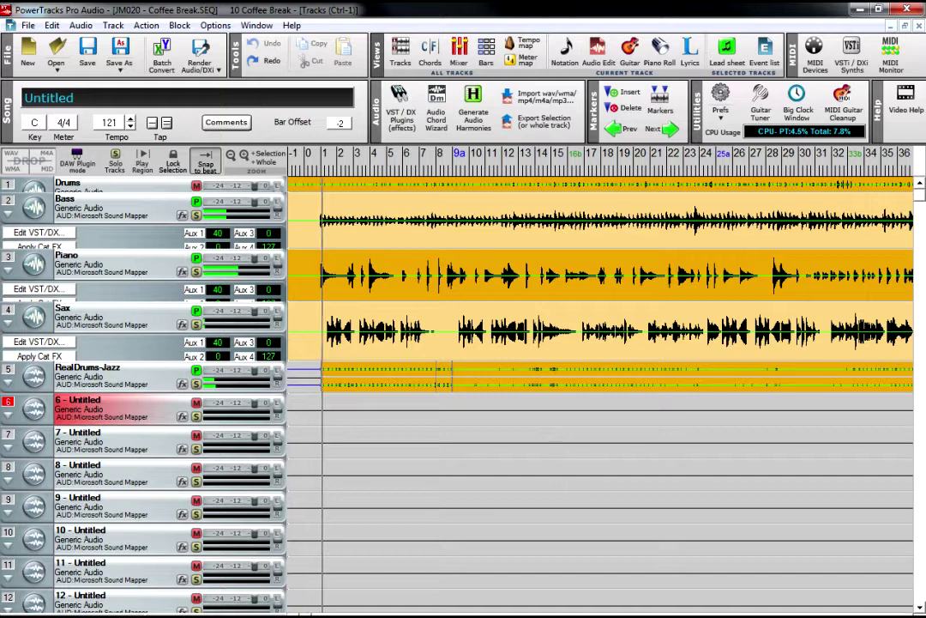